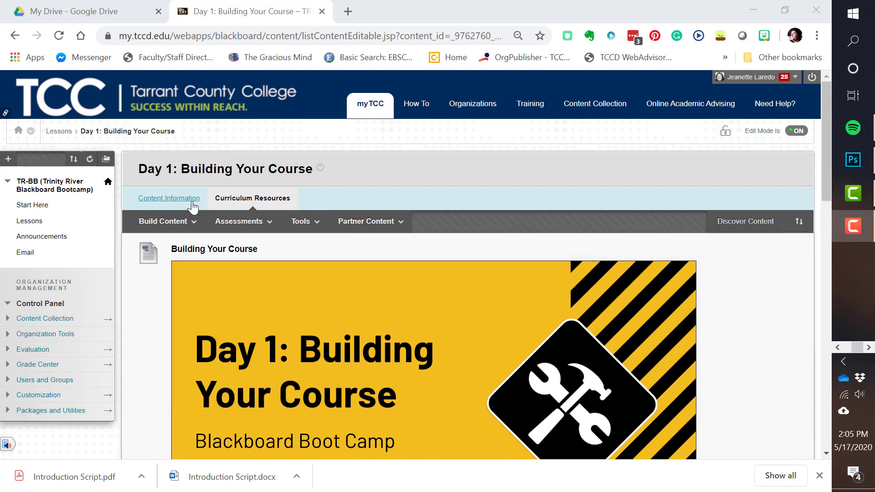
Create a new assignment in Day 1: Building Your Course and name it "Course Outline Worksheet"
{"action": "mouse_move", "coordinate": [236, 222]}
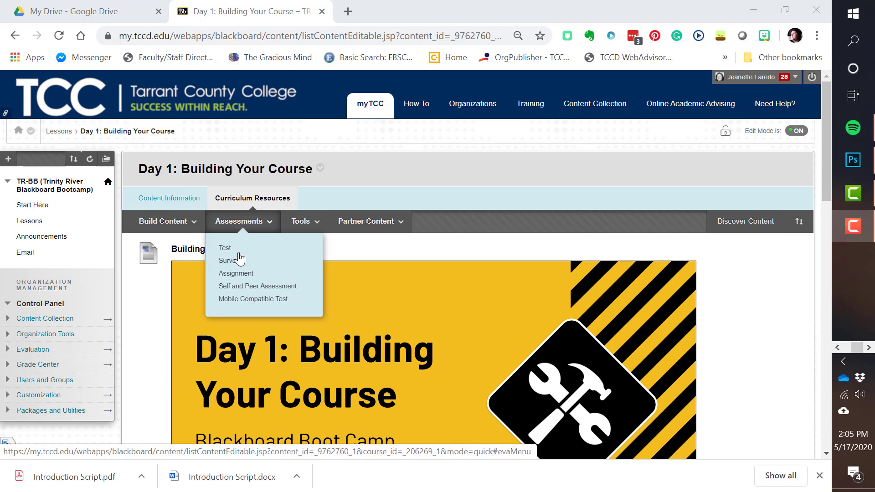
{"action": "left_click", "coordinate": [242, 273]}
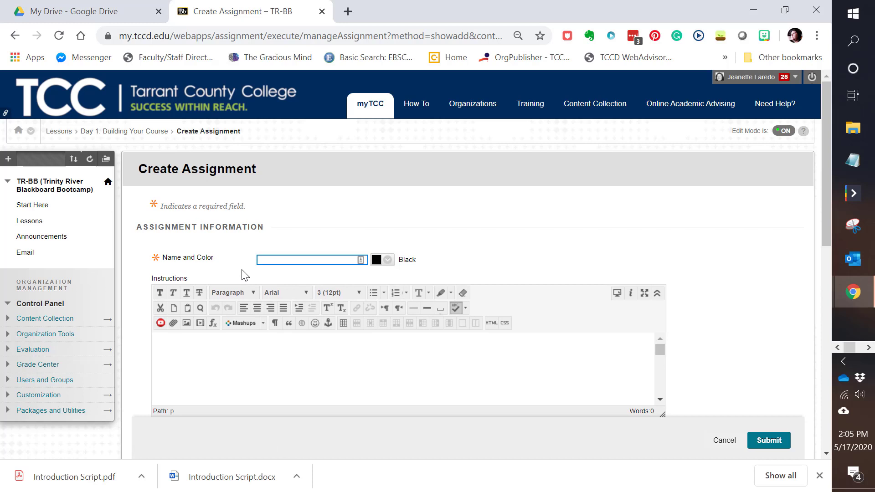
{"action": "left_click", "coordinate": [286, 261]}
{"action": "left_click", "coordinate": [264, 261]}
{"action": "type", "text": "Course O"}
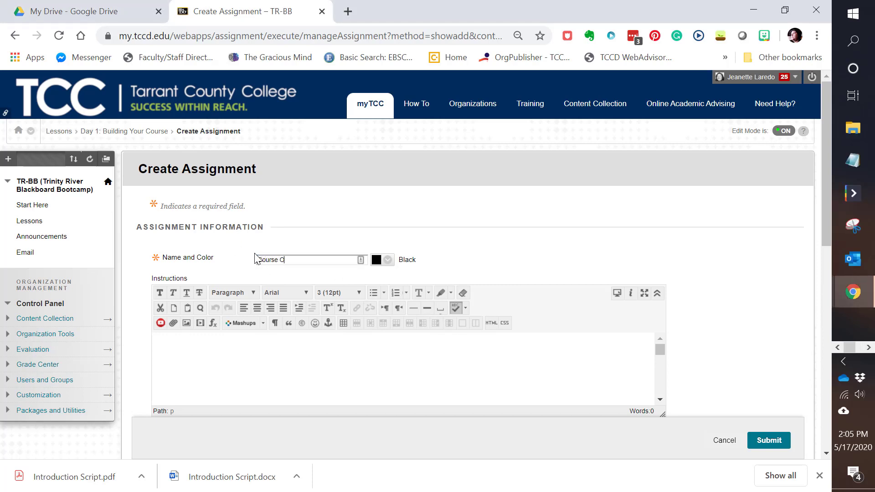
{"action": "type", "text": "utline Worksheet"}
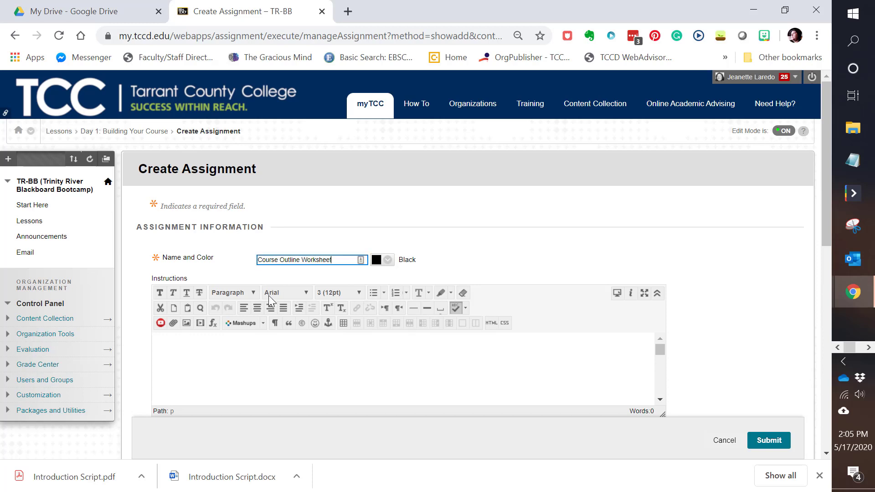
Enter assignment instructions to complete the attached Course Outline Worksheet, submit it for feedback, and use it as the guide for creating course content tomorrow
{"action": "left_click", "coordinate": [253, 355]}
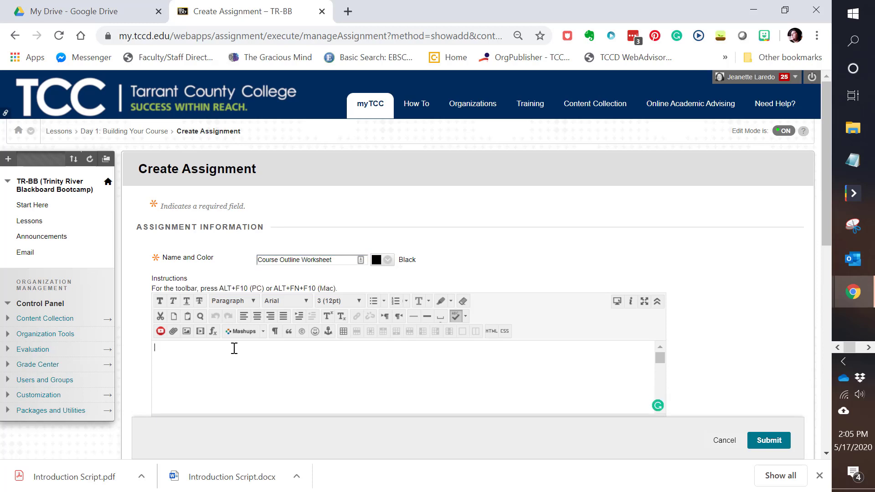
{"action": "type", "text": "Complete the attached Course Outline Worksheet and submit it to this assignment for feedback. This will be your guide when we start creating course content tomorrow."}
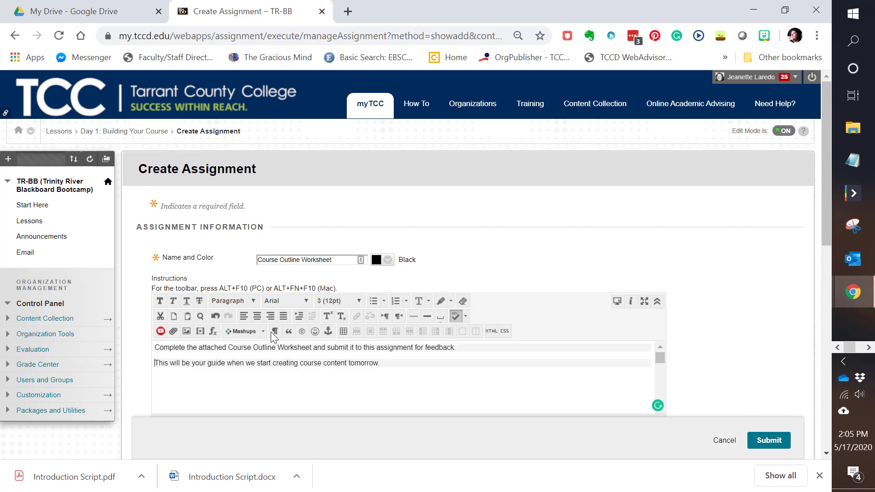
{"action": "scroll", "coordinate": [243, 307], "scroll_direction": "down", "scroll_amount": 2}
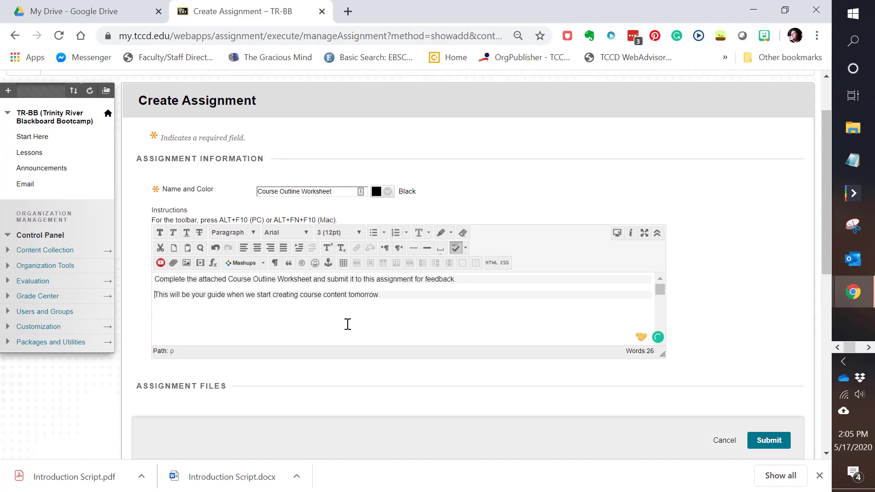
{"action": "scroll", "coordinate": [332, 320], "scroll_direction": "down", "scroll_amount": 5}
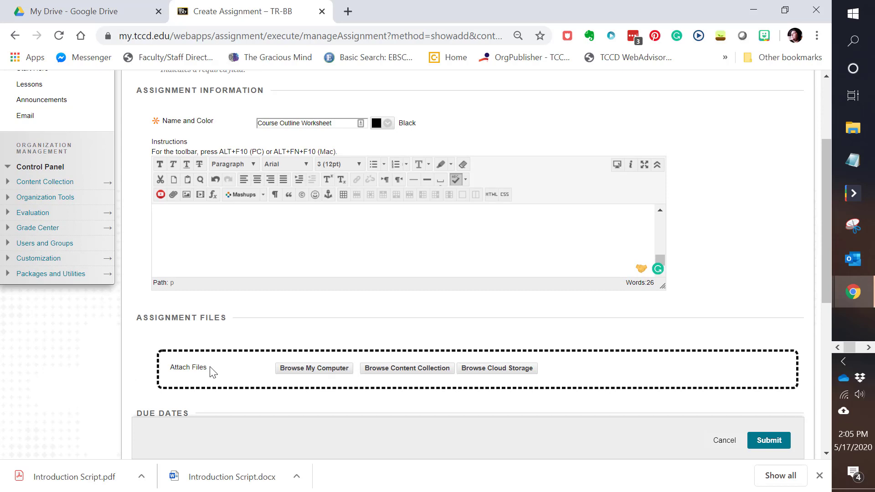
{"action": "scroll", "coordinate": [295, 293], "scroll_direction": "up", "scroll_amount": 3}
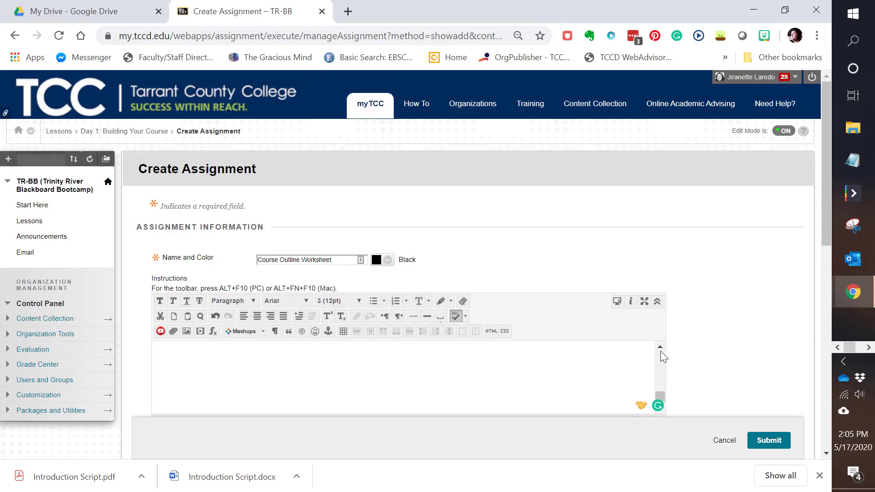
{"action": "scroll", "coordinate": [660, 351], "scroll_direction": "up", "scroll_amount": 2}
{"action": "left_click_drag", "start_coordinate": [661, 375], "coordinate": [658, 348]}
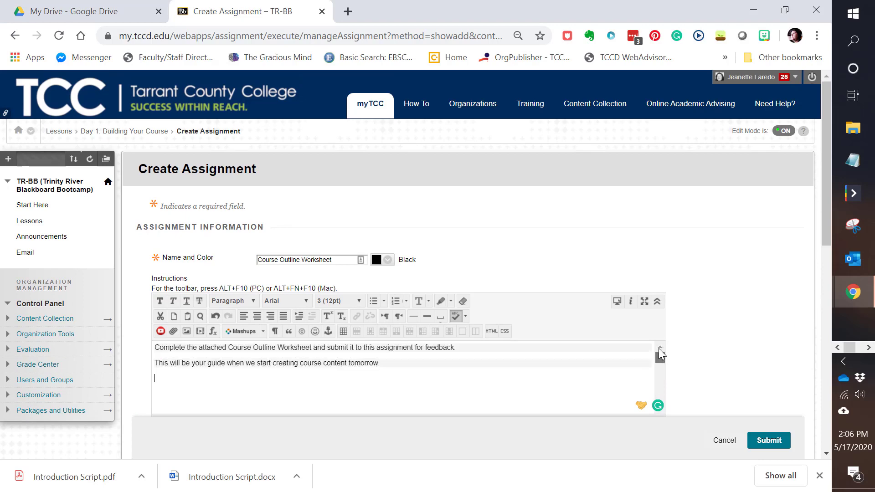
Attach the Word and PDF versions of Course Outline Worksheet from the computer's BbBootcamp Images folder to the assignment
{"action": "scroll", "coordinate": [334, 394], "scroll_direction": "down", "scroll_amount": 2}
{"action": "scroll", "coordinate": [292, 410], "scroll_direction": "down", "scroll_amount": 3}
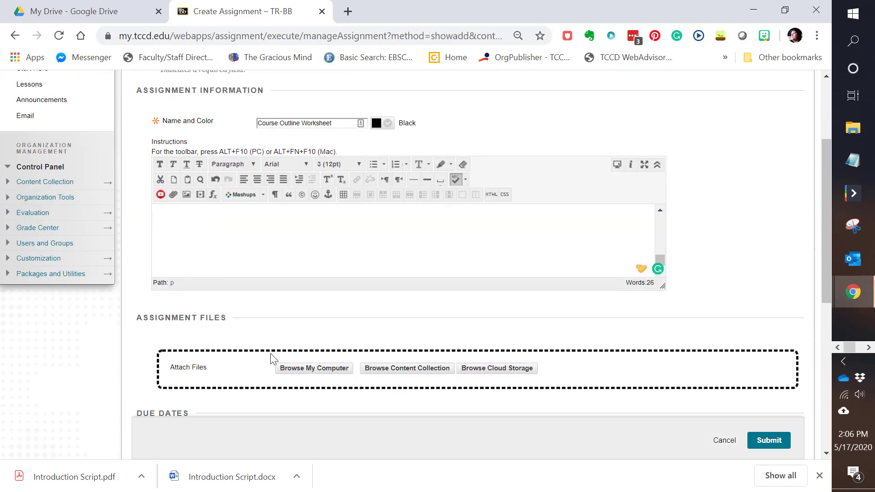
{"action": "left_click", "coordinate": [323, 368]}
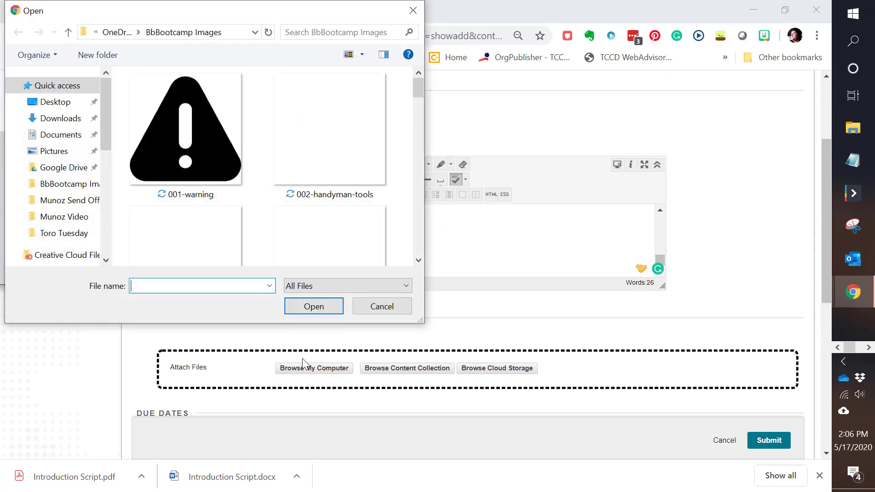
{"action": "scroll", "coordinate": [297, 201], "scroll_direction": "down", "scroll_amount": 5}
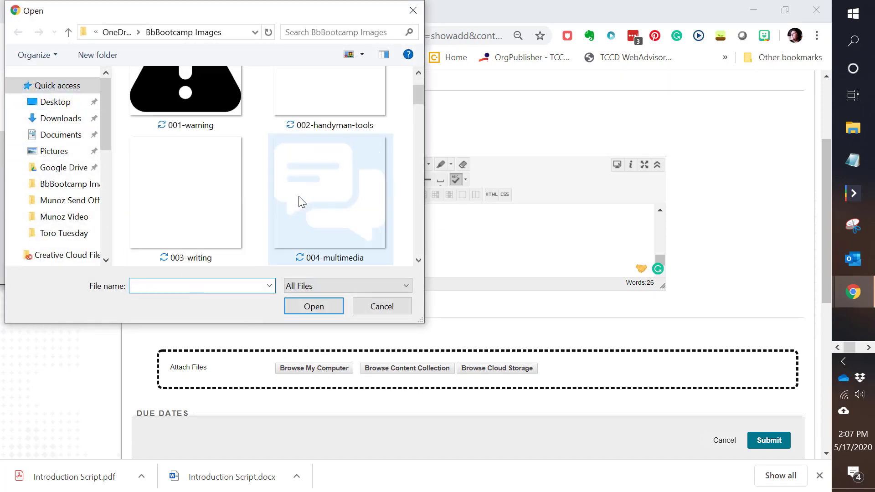
{"action": "scroll", "coordinate": [299, 196], "scroll_direction": "down", "scroll_amount": 5}
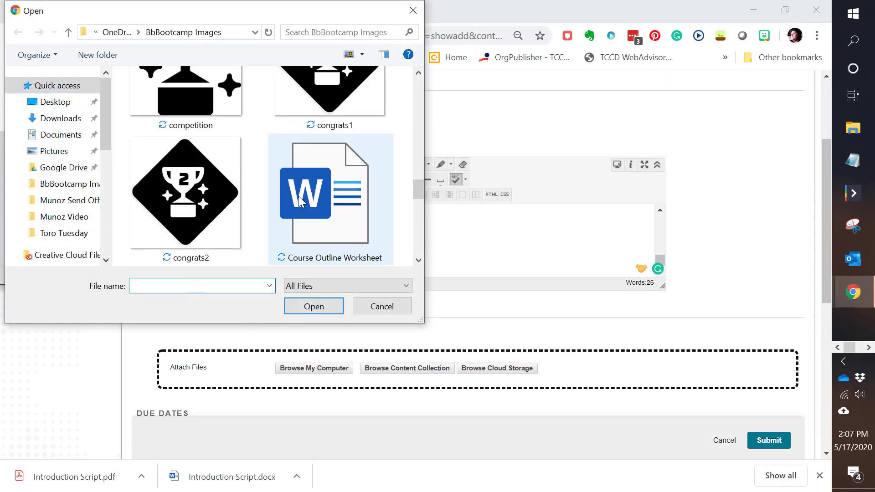
{"action": "left_click", "coordinate": [324, 98]}
{"action": "scroll", "coordinate": [269, 163], "scroll_direction": "up", "scroll_amount": 2}
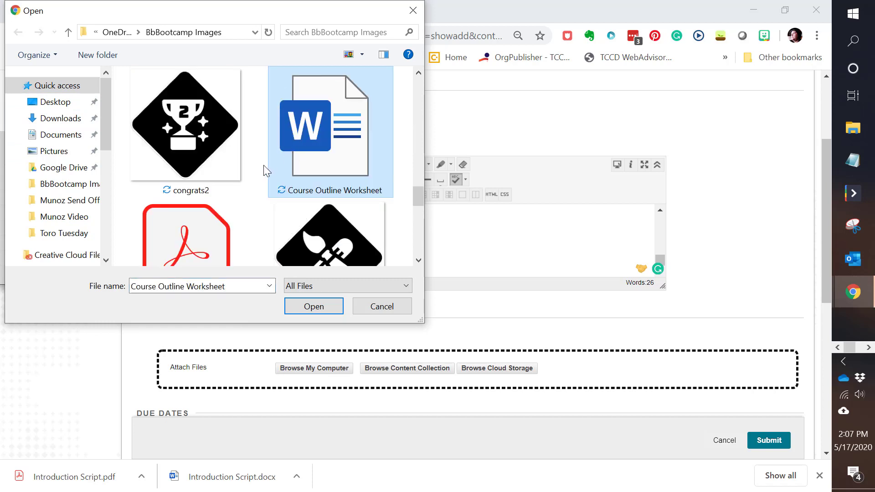
{"action": "left_click", "coordinate": [217, 228], "text": "ctrl"}
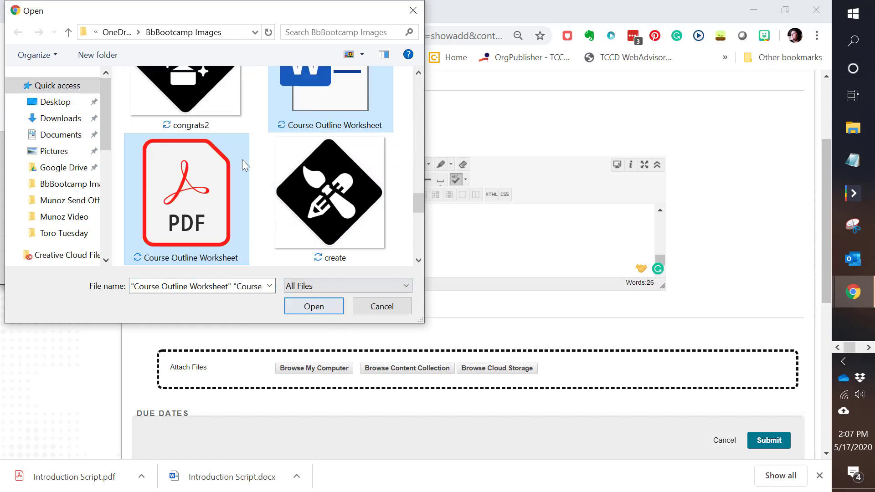
{"action": "left_click", "coordinate": [319, 310]}
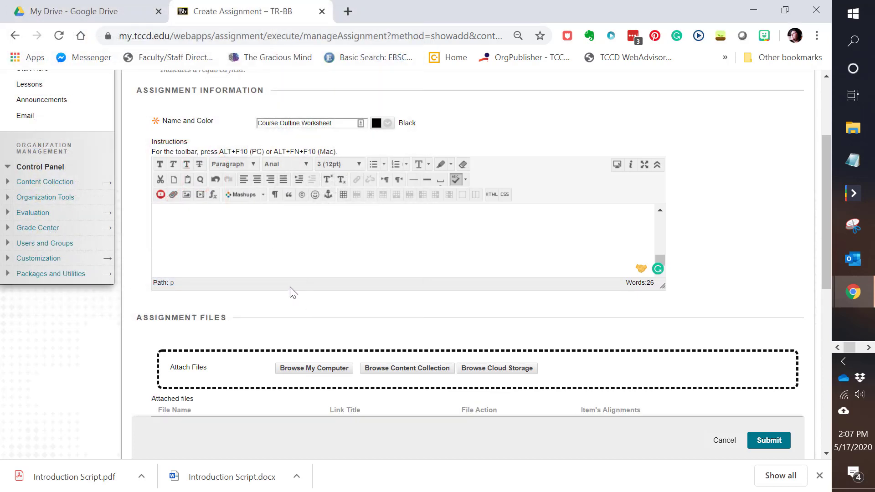
{"action": "scroll", "coordinate": [763, 255], "scroll_direction": "down", "scroll_amount": 3}
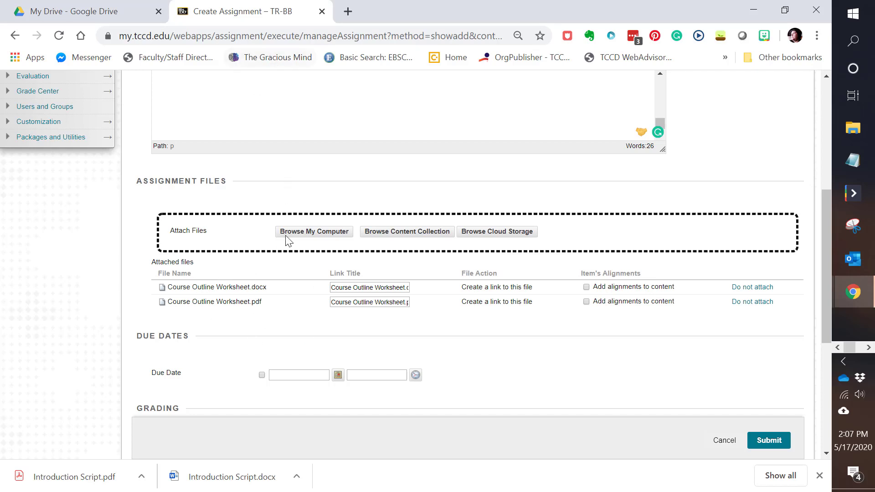
Try a due date of 05/17/2020 with the time set to End of Day, and switch the due date back off
{"action": "scroll", "coordinate": [369, 279], "scroll_direction": "down", "scroll_amount": 1}
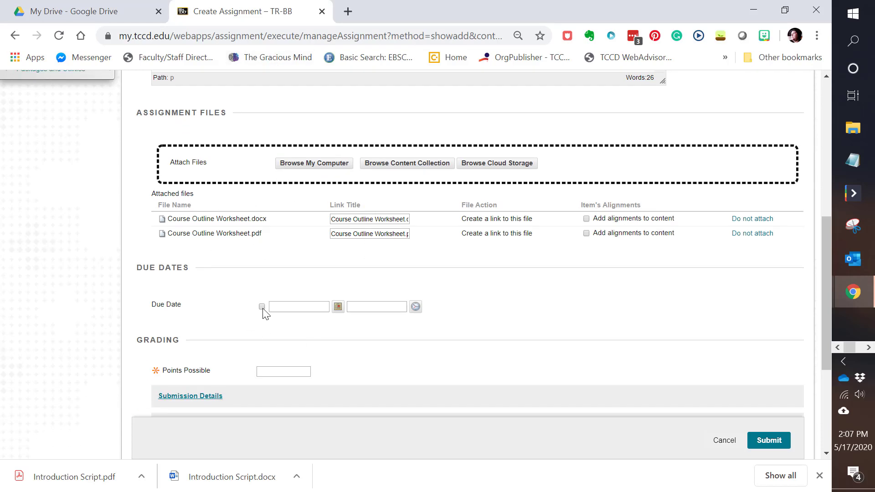
{"action": "left_click", "coordinate": [262, 308]}
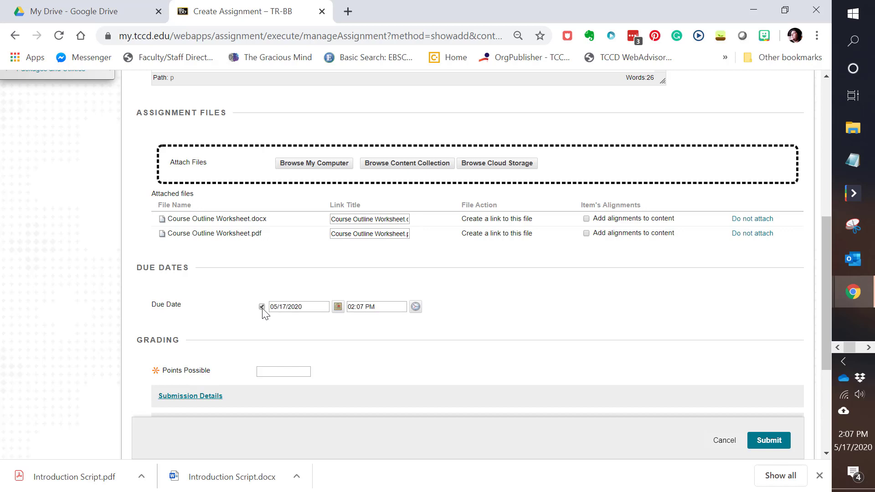
{"action": "left_click", "coordinate": [337, 307]}
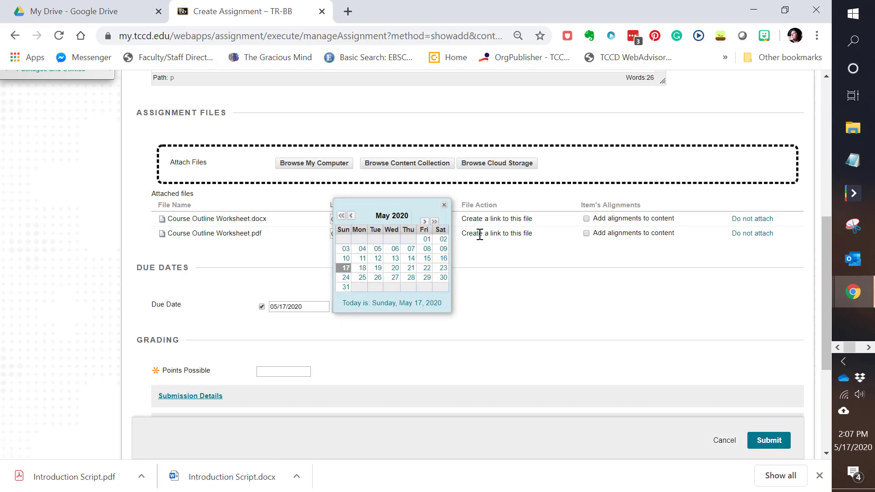
{"action": "left_click", "coordinate": [415, 307]}
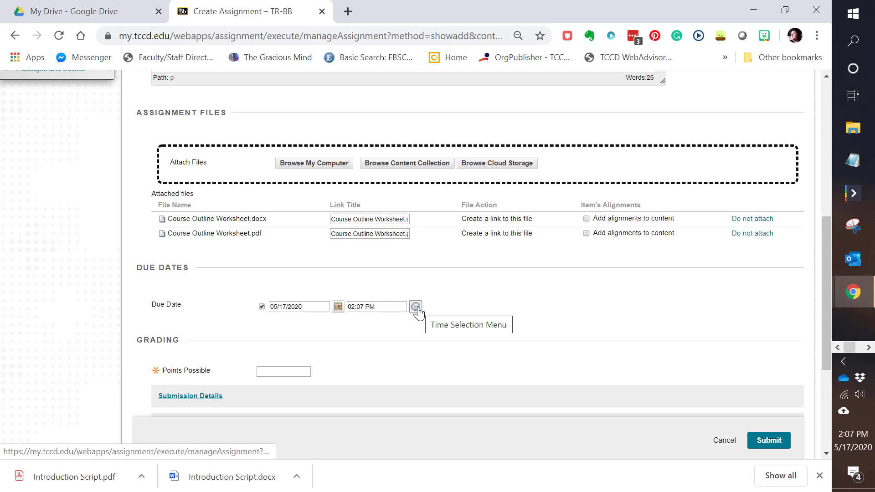
{"action": "left_click", "coordinate": [416, 309]}
{"action": "left_click_drag", "start_coordinate": [466, 240], "coordinate": [463, 317]}
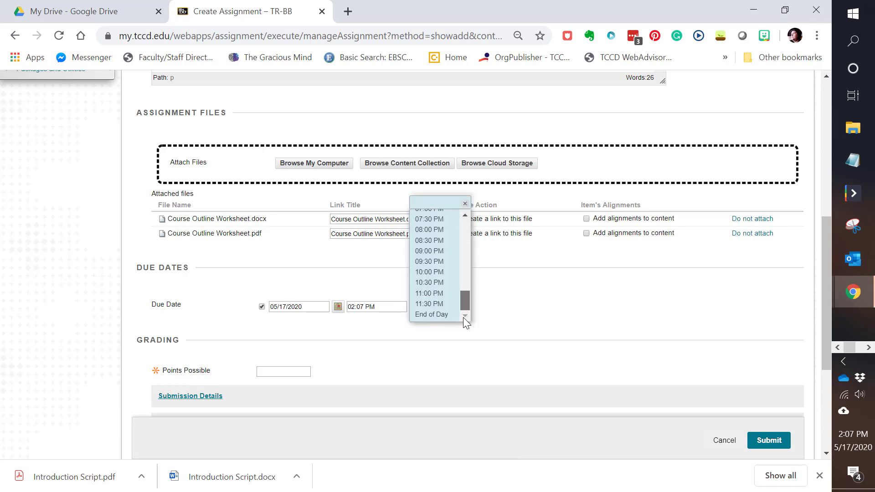
{"action": "left_click", "coordinate": [419, 315]}
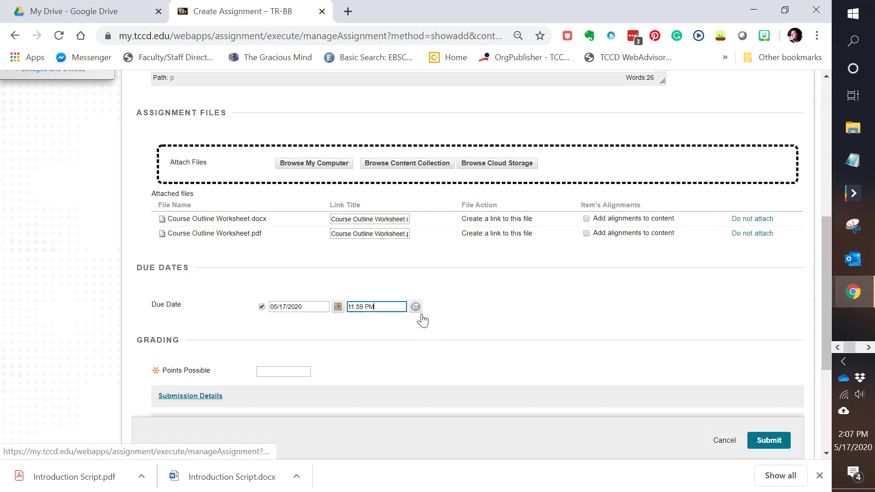
{"action": "left_click", "coordinate": [262, 306]}
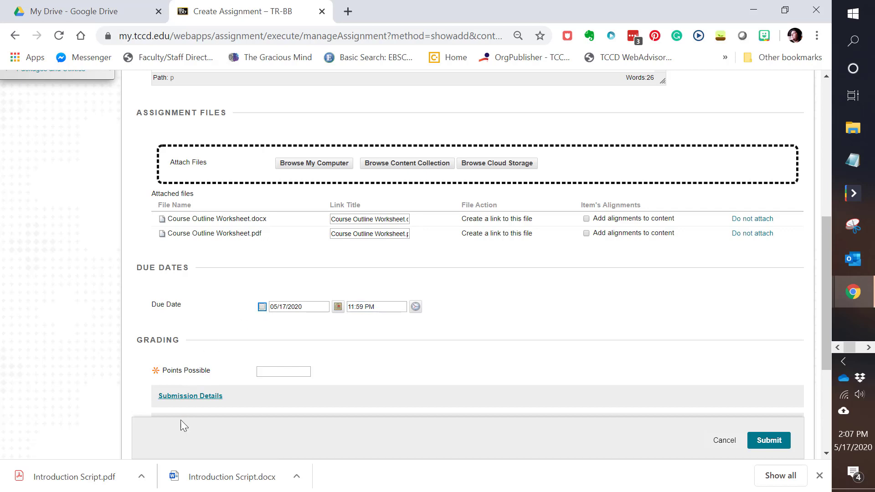
Set the assignment's points possible to 0
{"action": "scroll", "coordinate": [226, 333], "scroll_direction": "down", "scroll_amount": 3}
{"action": "scroll", "coordinate": [225, 333], "scroll_direction": "down", "scroll_amount": 1}
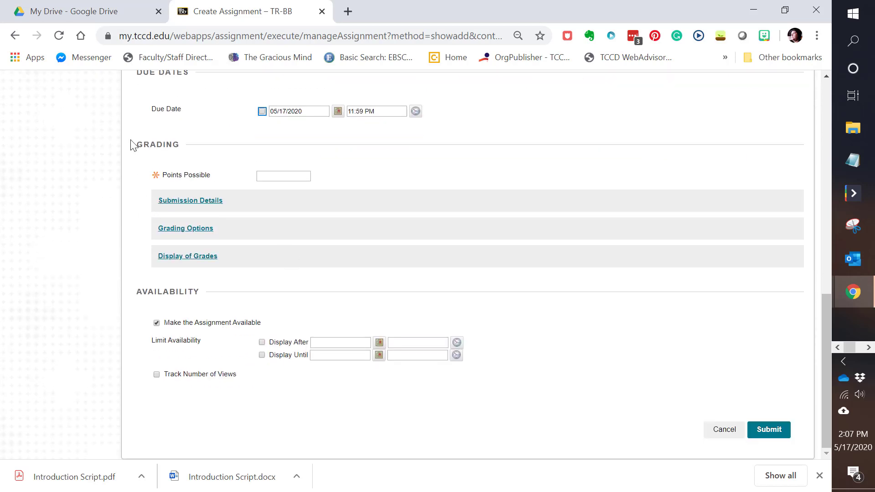
{"action": "left_click", "coordinate": [294, 176]}
Expand the Submission Details, Grading Options and Display of Grades sections of the grading settings
{"action": "left_click", "coordinate": [194, 200]}
{"action": "scroll", "coordinate": [192, 394], "scroll_direction": "down", "scroll_amount": 2}
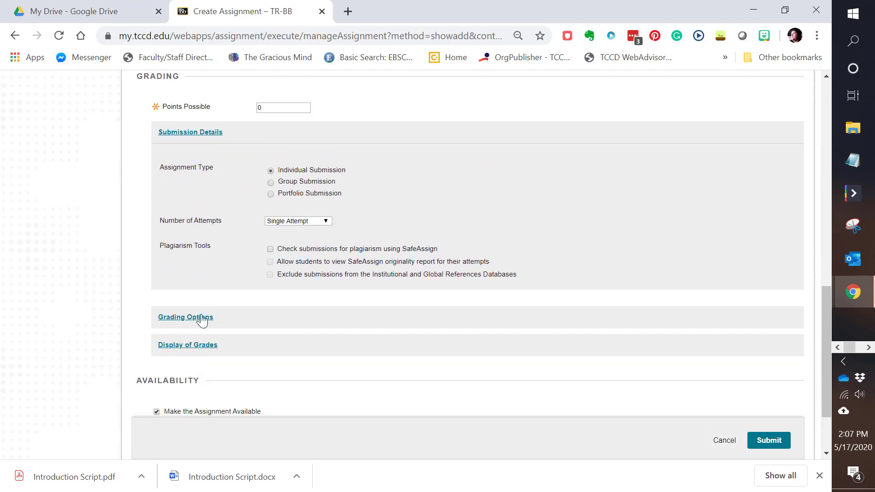
{"action": "left_click", "coordinate": [202, 318]}
{"action": "scroll", "coordinate": [195, 344], "scroll_direction": "down", "scroll_amount": 1}
{"action": "scroll", "coordinate": [189, 360], "scroll_direction": "down", "scroll_amount": 2}
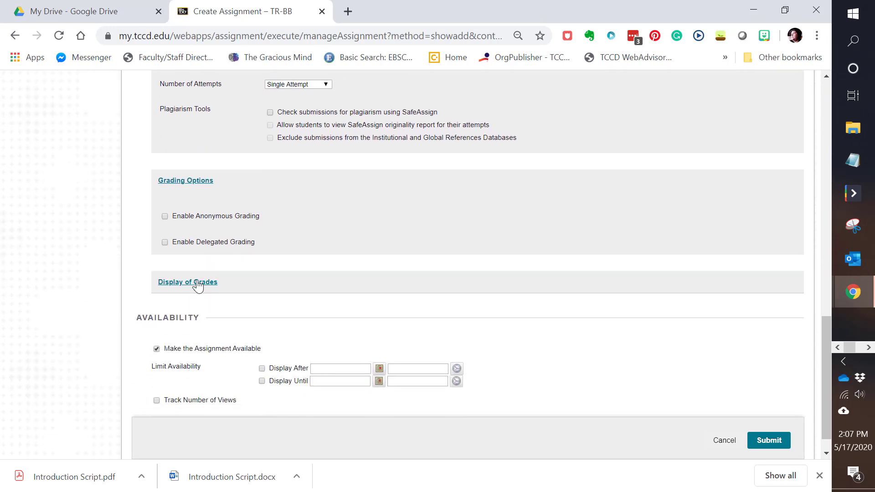
{"action": "left_click", "coordinate": [195, 282]}
Try multiple attempts with a maximum of 2 scored by Highest Grade, and return the number of attempts to Single Attempt
{"action": "scroll", "coordinate": [223, 307], "scroll_direction": "up", "scroll_amount": 2}
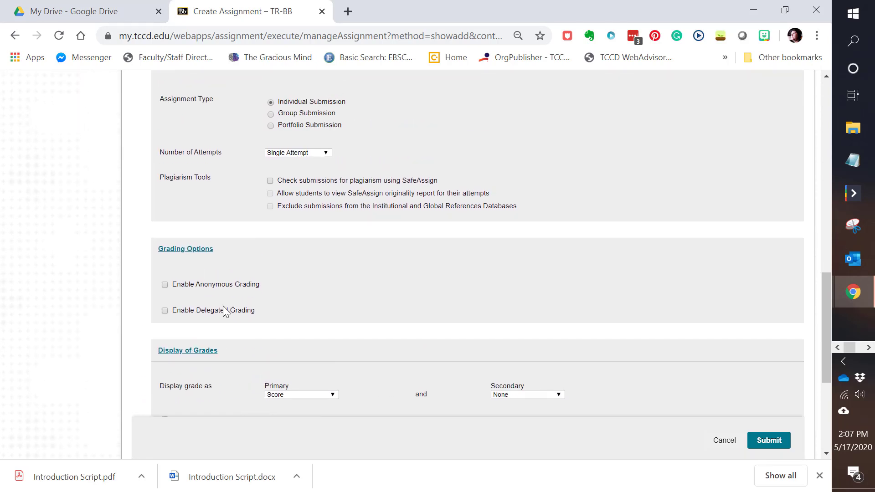
{"action": "scroll", "coordinate": [197, 197], "scroll_direction": "up", "scroll_amount": 1}
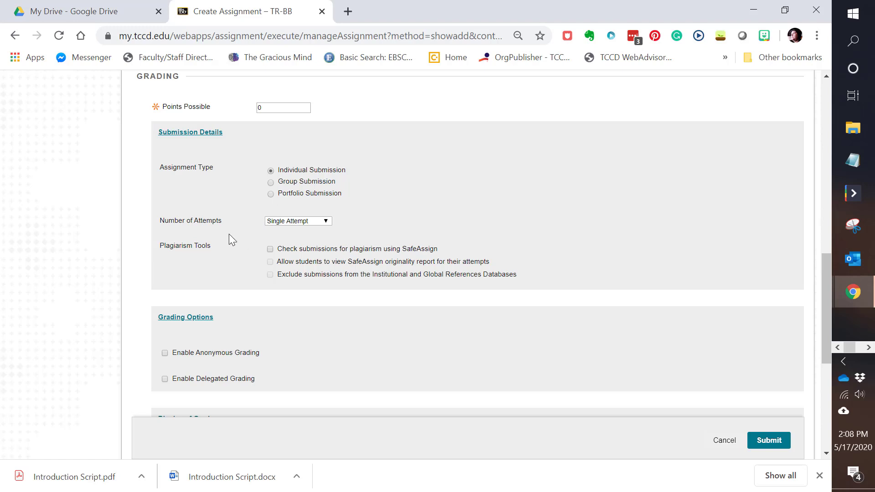
{"action": "left_click", "coordinate": [299, 221]}
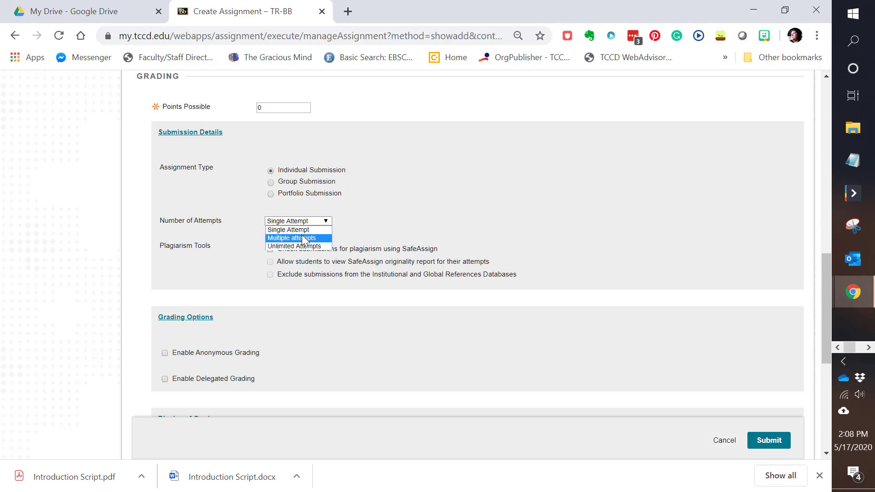
{"action": "left_click", "coordinate": [304, 238]}
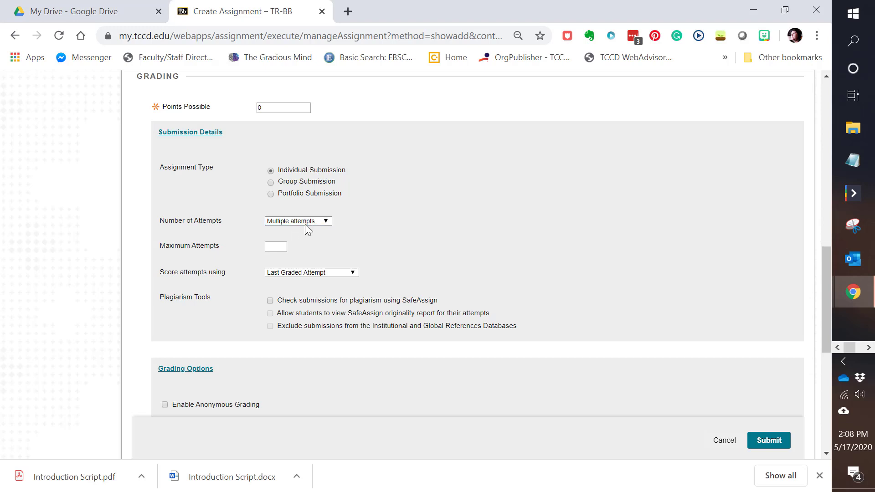
{"action": "left_click", "coordinate": [276, 245]}
{"action": "left_click", "coordinate": [297, 273]}
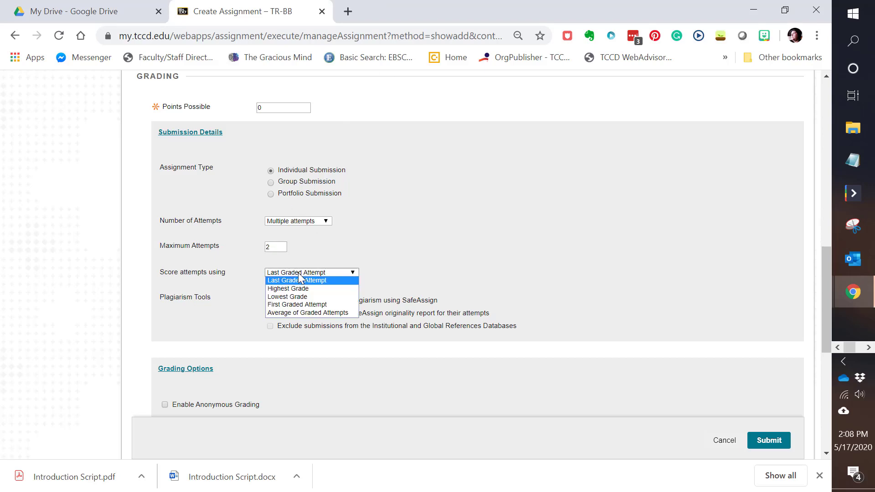
{"action": "left_click", "coordinate": [303, 289]}
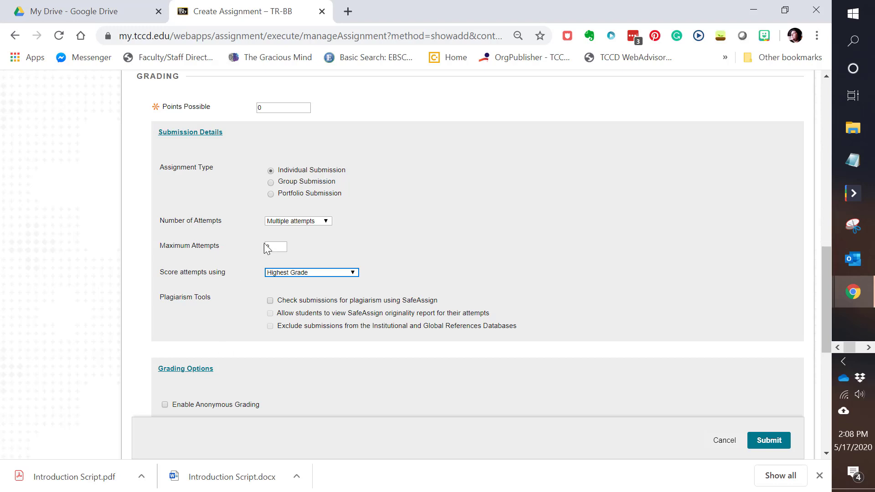
{"action": "left_click", "coordinate": [279, 221]}
{"action": "left_click", "coordinate": [285, 228]}
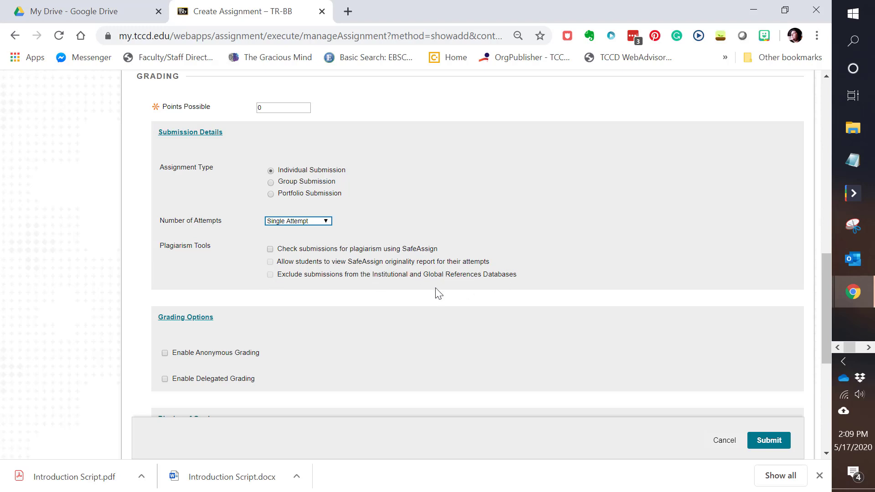
Choose Score as the primary grade display for the assignment
{"action": "scroll", "coordinate": [200, 317], "scroll_direction": "down", "scroll_amount": 1}
{"action": "scroll", "coordinate": [201, 317], "scroll_direction": "down", "scroll_amount": 1}
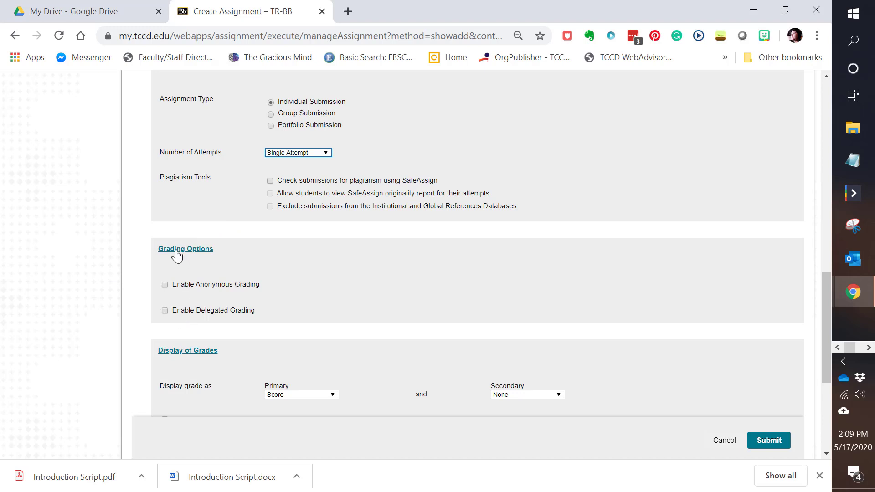
{"action": "scroll", "coordinate": [216, 311], "scroll_direction": "down", "scroll_amount": 1}
{"action": "scroll", "coordinate": [215, 311], "scroll_direction": "down", "scroll_amount": 3}
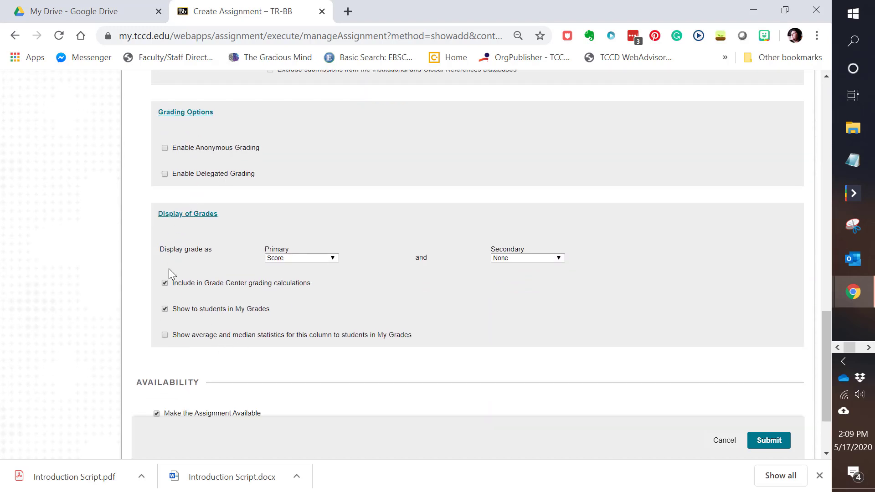
{"action": "left_click", "coordinate": [291, 259]}
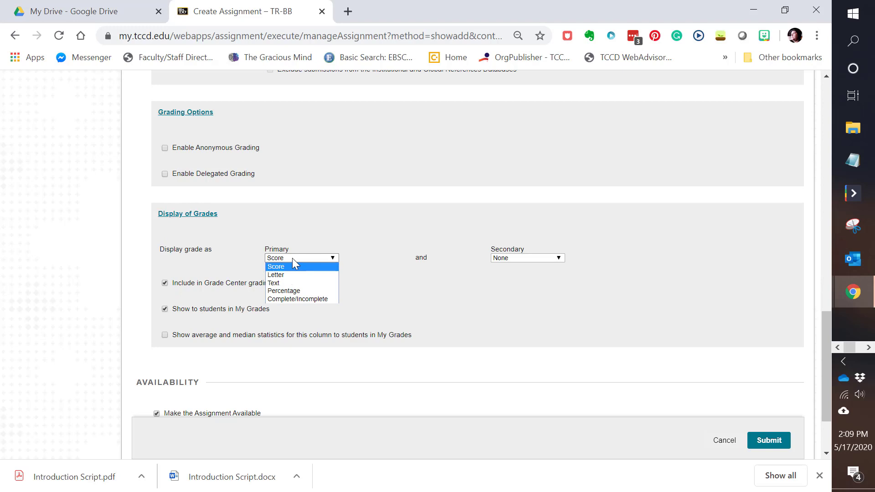
{"action": "left_click", "coordinate": [292, 264]}
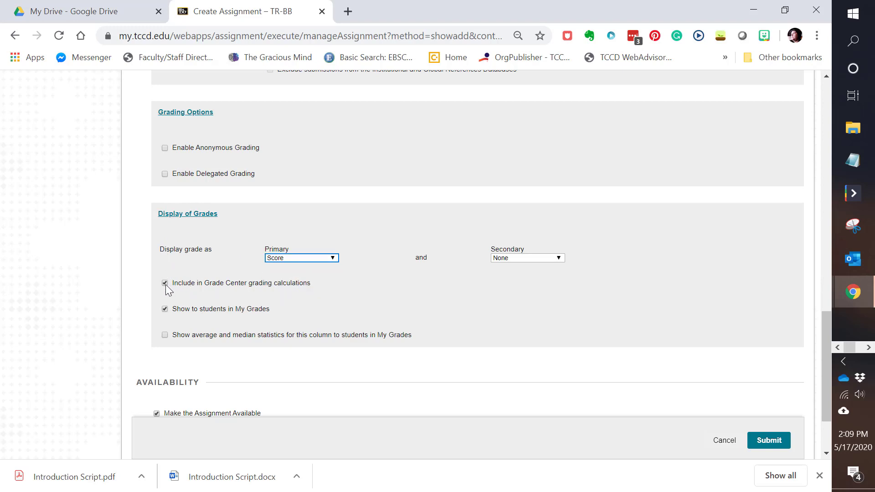
Submit the assignment form to create the Course Outline Worksheet with the assignment made available
{"action": "scroll", "coordinate": [168, 315], "scroll_direction": "down", "scroll_amount": 2}
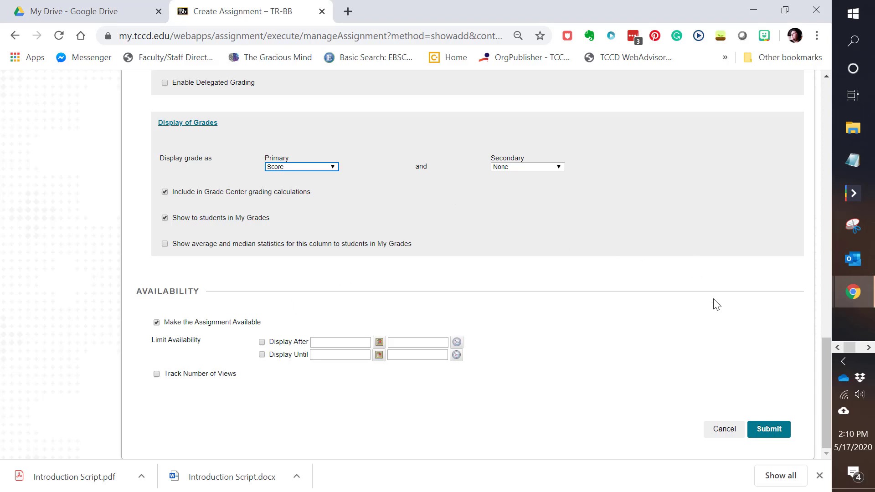
{"action": "left_click", "coordinate": [775, 430]}
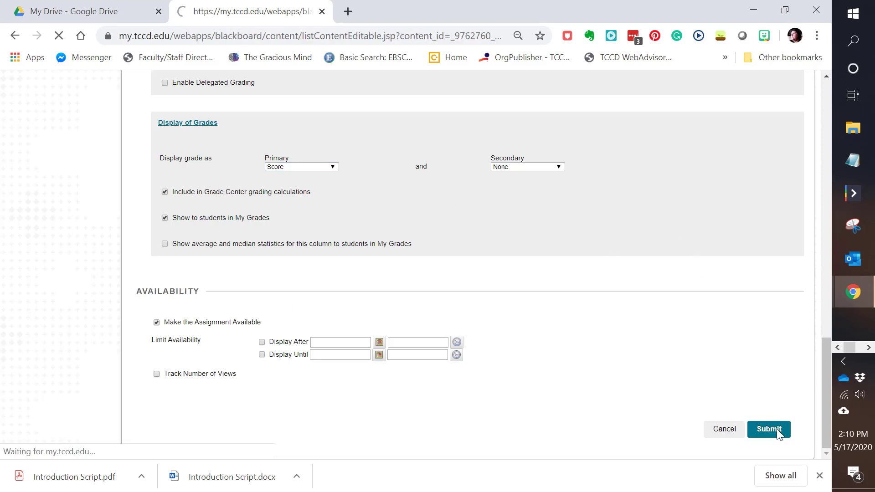
{"action": "scroll", "coordinate": [591, 297], "scroll_direction": "down", "scroll_amount": 5}
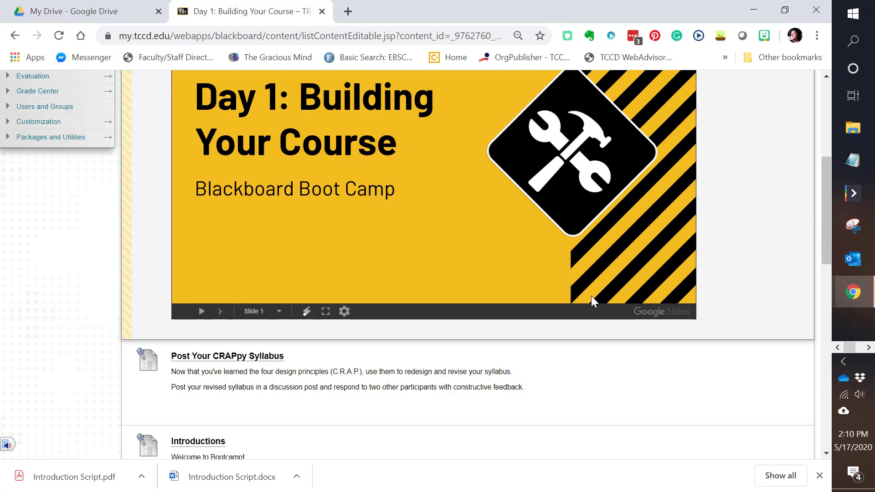
{"action": "scroll", "coordinate": [592, 296], "scroll_direction": "down", "scroll_amount": 2}
{"action": "scroll", "coordinate": [591, 298], "scroll_direction": "up", "scroll_amount": 6}
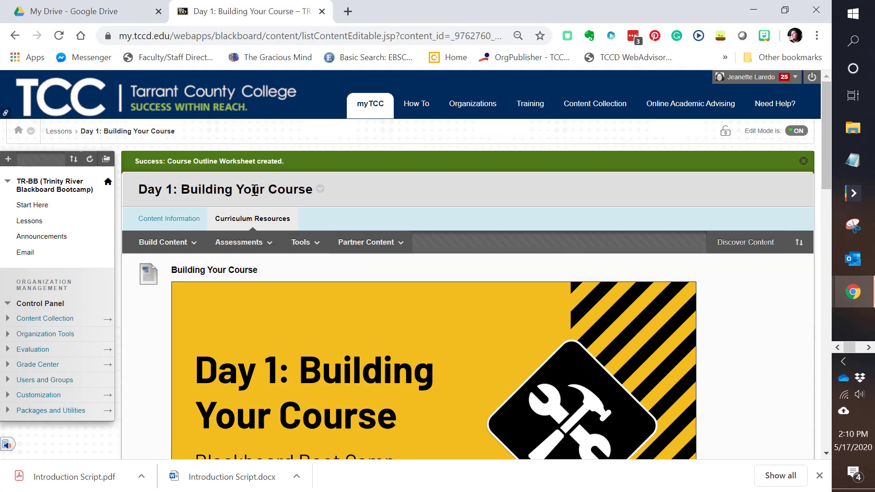
{"action": "left_click", "coordinate": [303, 242]}
{"action": "scroll", "coordinate": [322, 282], "scroll_direction": "down", "scroll_amount": 3}
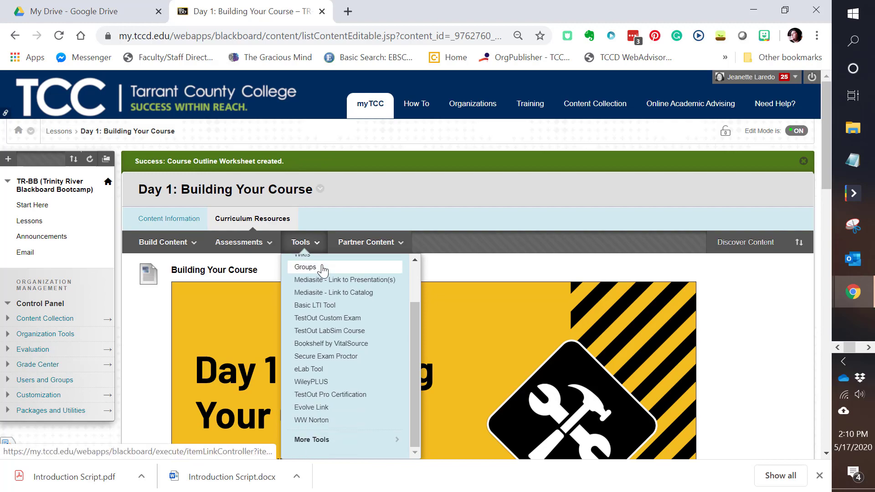
Open the Course Outline Worksheet assignment in the Day 1 content and examine its instructions, attached files and submission options
{"action": "scroll", "coordinate": [231, 335], "scroll_direction": "down", "scroll_amount": 20}
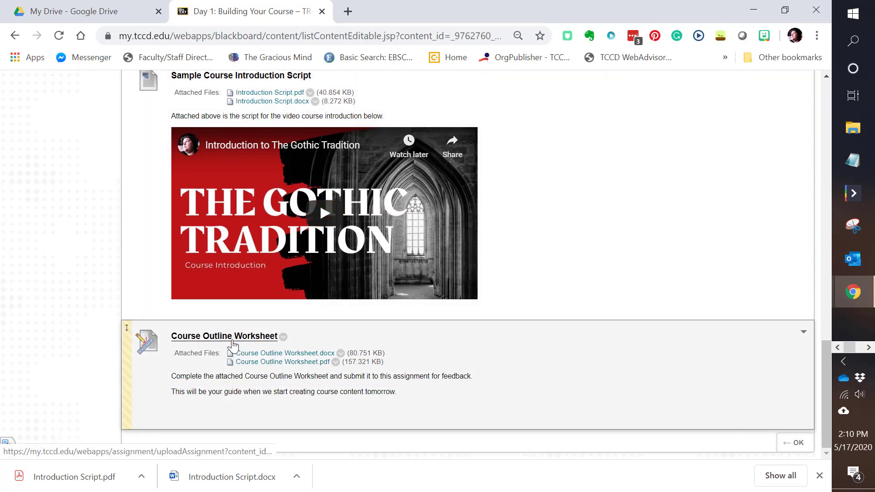
{"action": "left_click", "coordinate": [232, 341]}
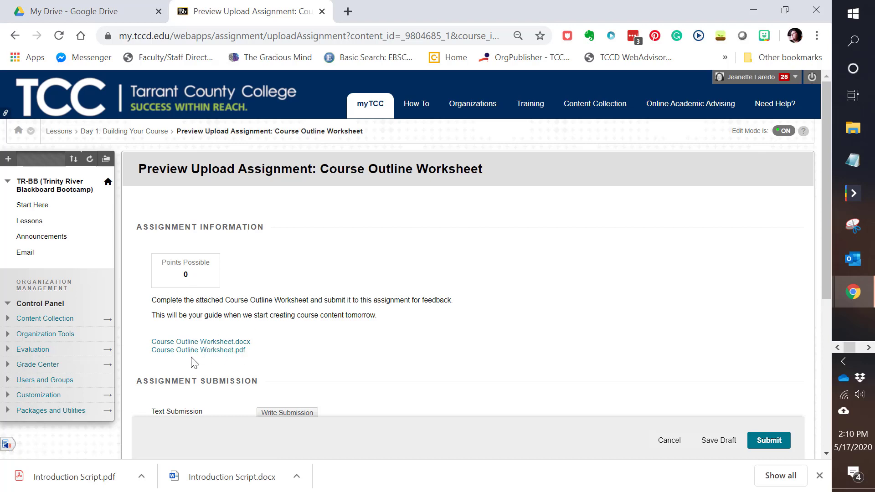
{"action": "scroll", "coordinate": [195, 363], "scroll_direction": "down", "scroll_amount": 3}
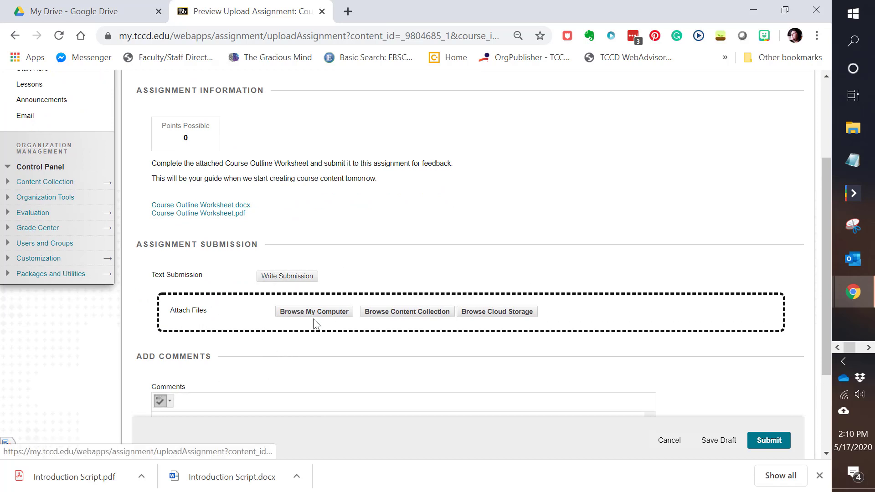
{"action": "scroll", "coordinate": [322, 352], "scroll_direction": "down", "scroll_amount": 3}
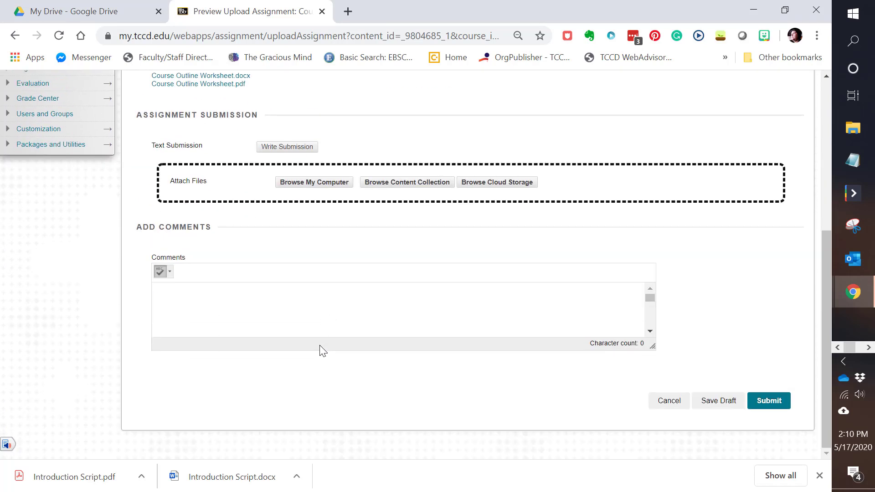